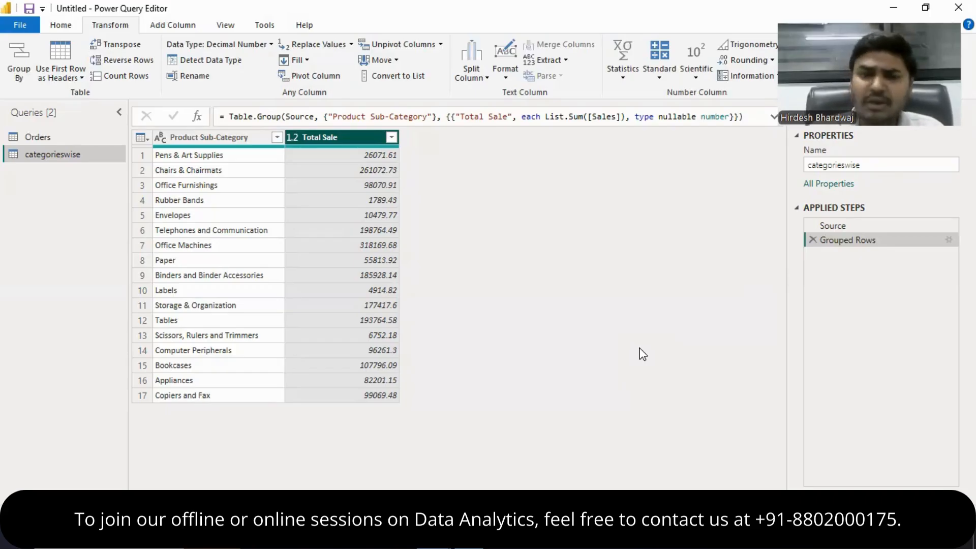
Reopen the Grouped Rows step's settings, switch the grouping to Advanced and rename the aggregated column Total Sales
double_click(858, 243)
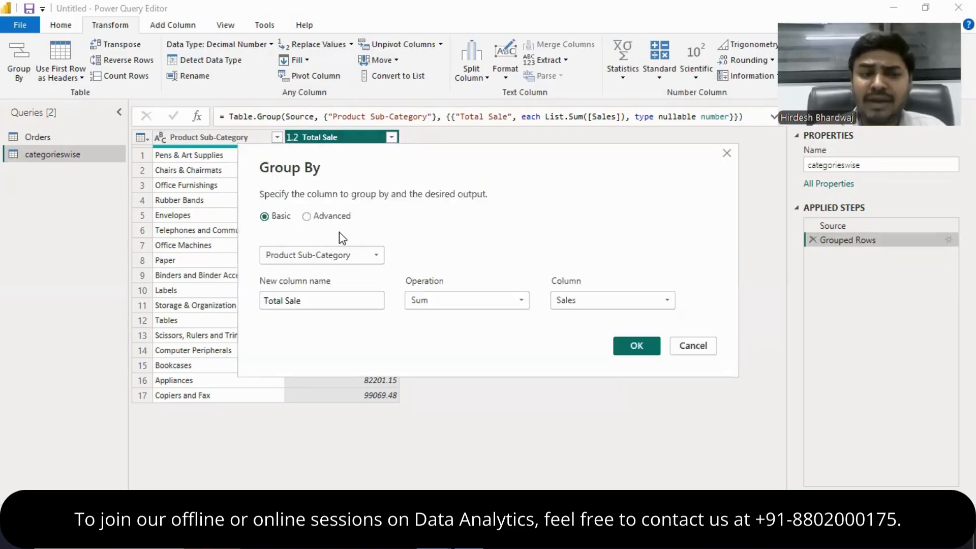
left_click(308, 217)
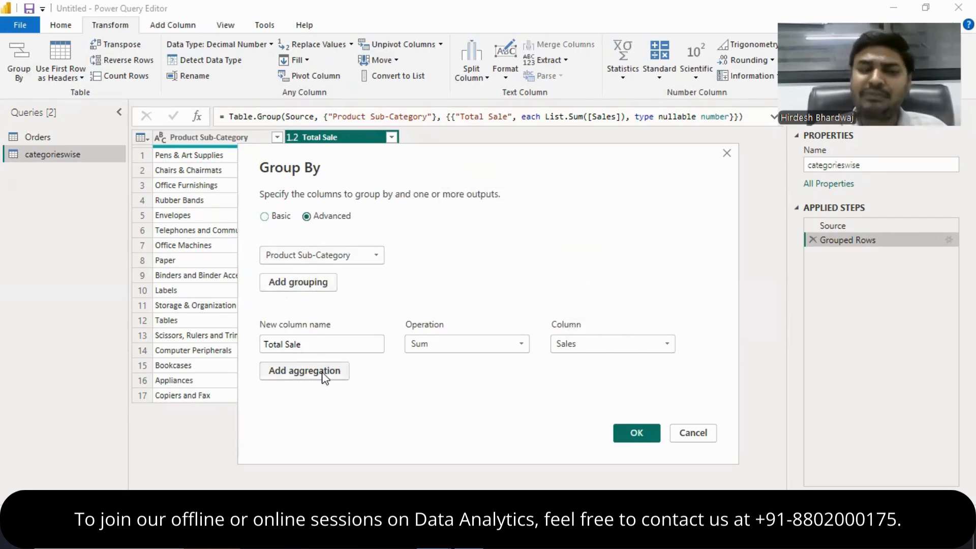
left_click(307, 343)
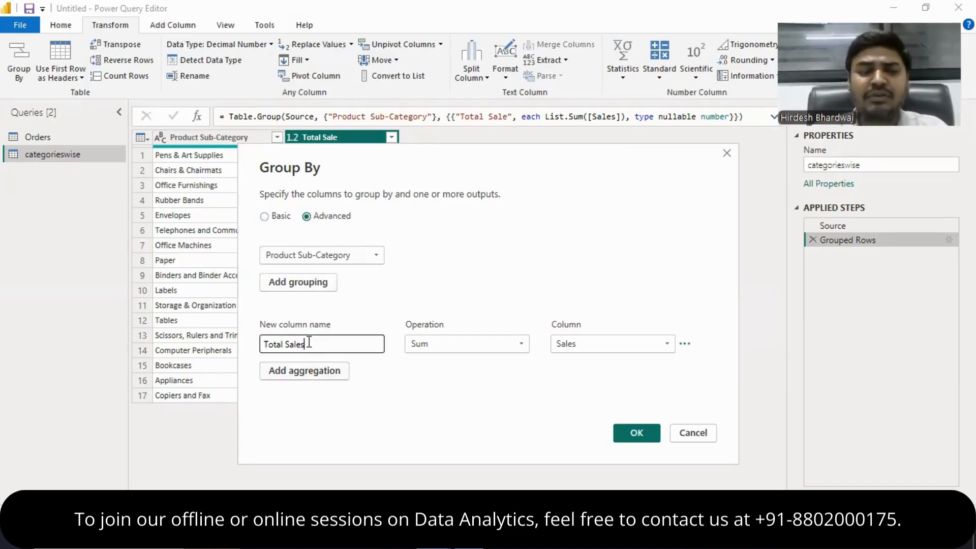
type("s")
Add a second aggregation to the grouping and name its new column Higest Sale
left_click(305, 371)
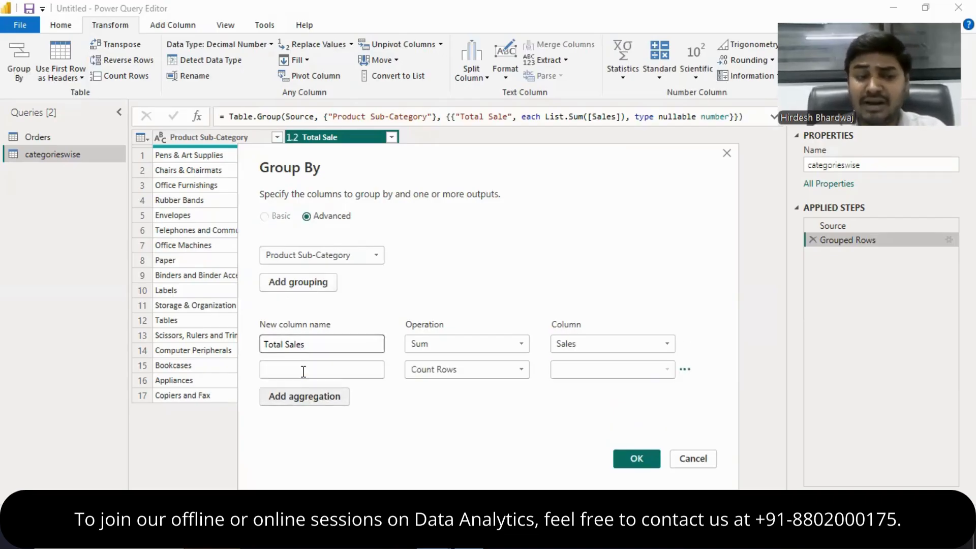
left_click(343, 370)
type("cou")
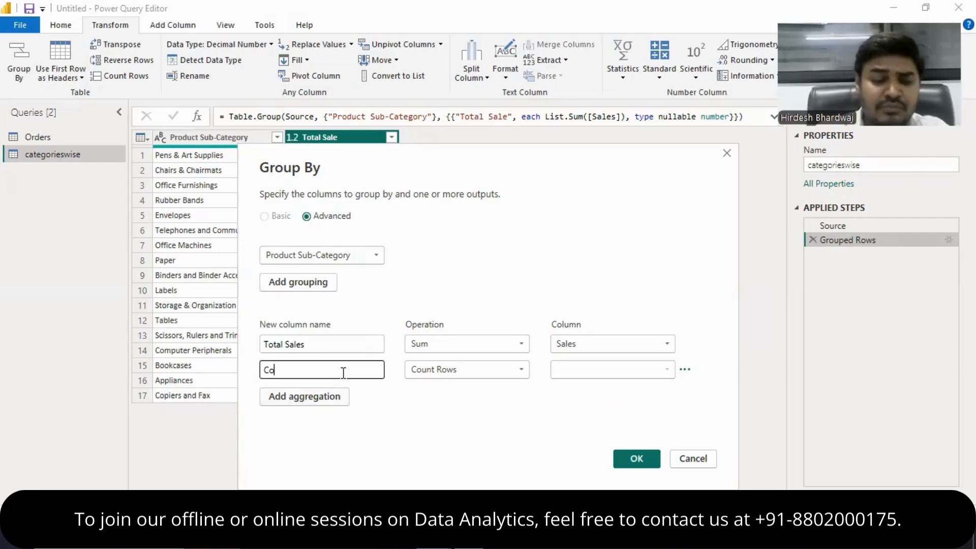
key("BackSpace")
key("BackSpace")
key("BackSpace")
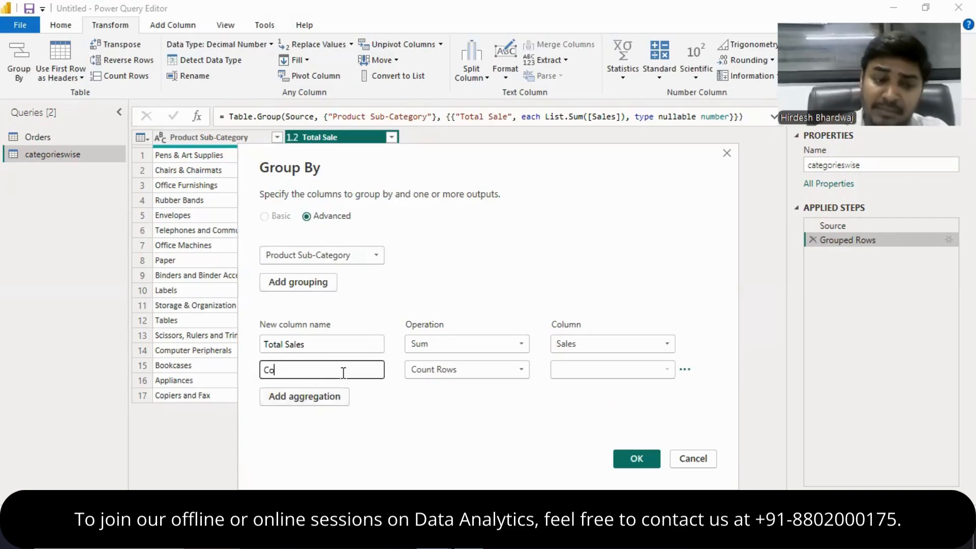
type("H")
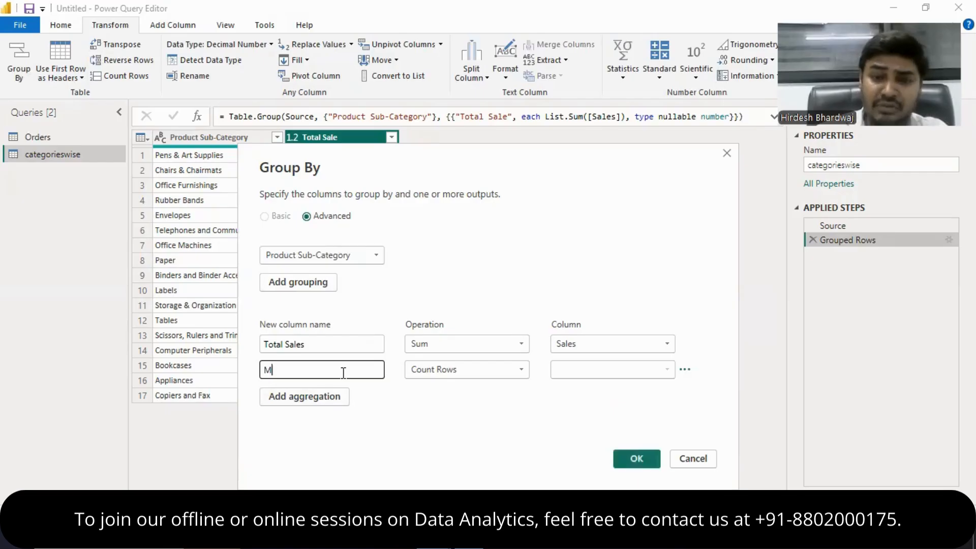
key("BackSpace")
type("Higest Sale")
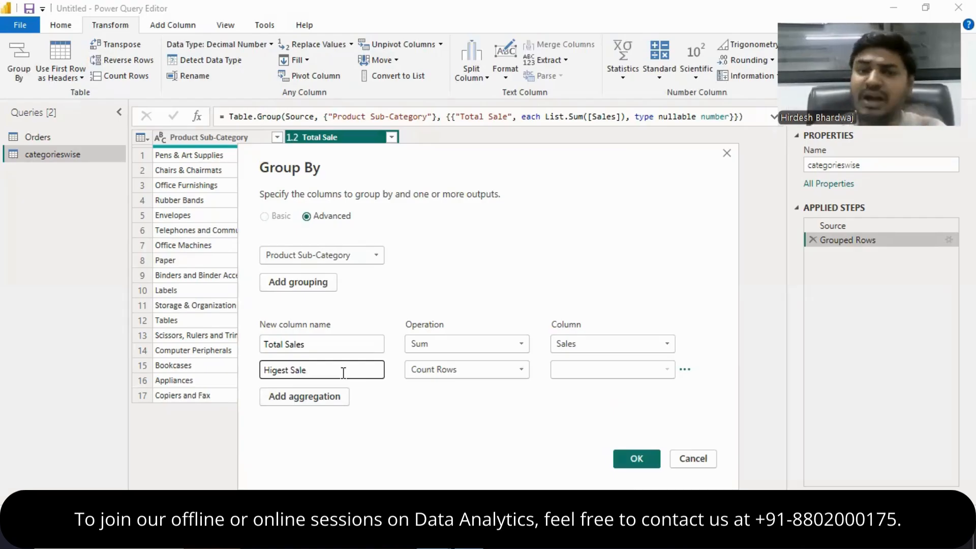
Make the Higest Sale aggregation compute the Max of the Sales column and apply the grouping
left_click(454, 373)
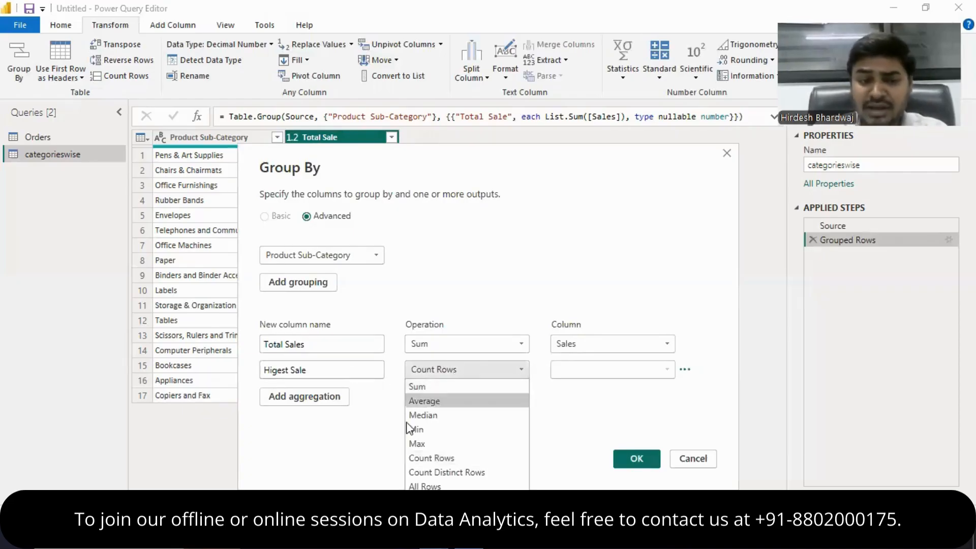
left_click(453, 443)
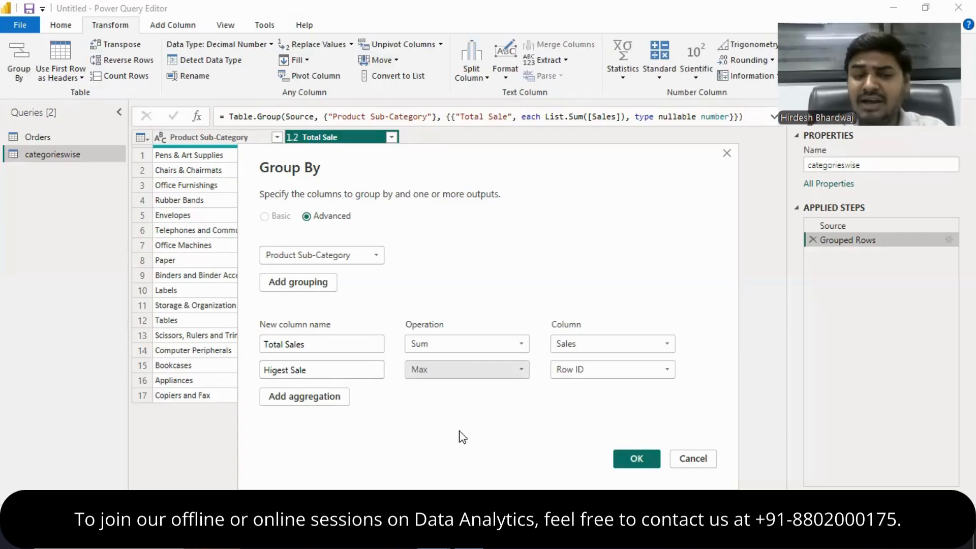
left_click(606, 374)
scroll(610, 373, "down", 2)
left_click(614, 376)
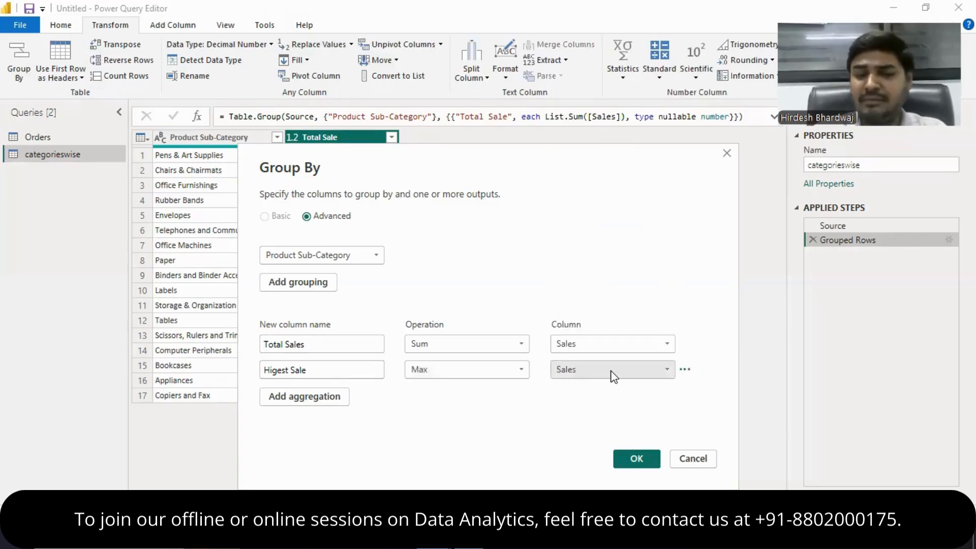
left_click(637, 458)
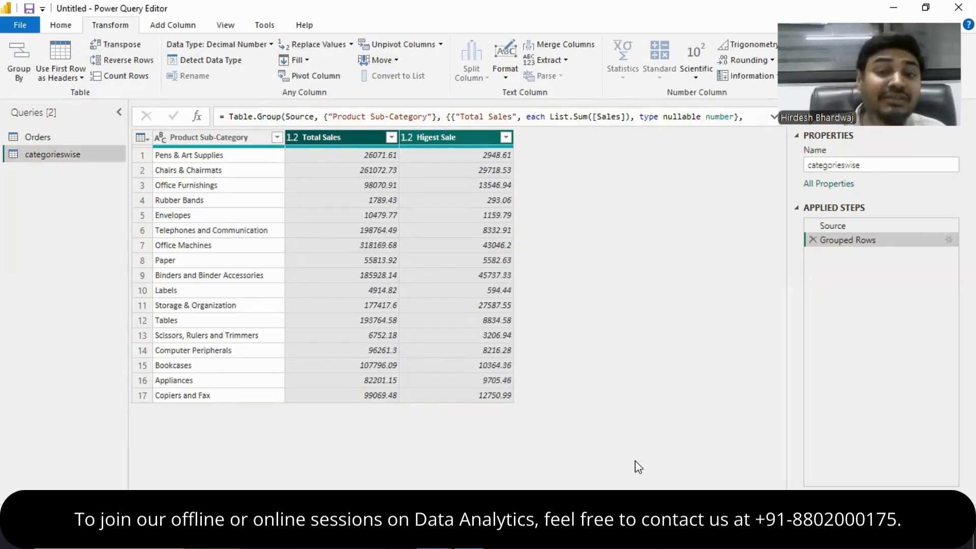
Reopen the Grouped Rows step's settings and change the first grouping column to Region
double_click(863, 242)
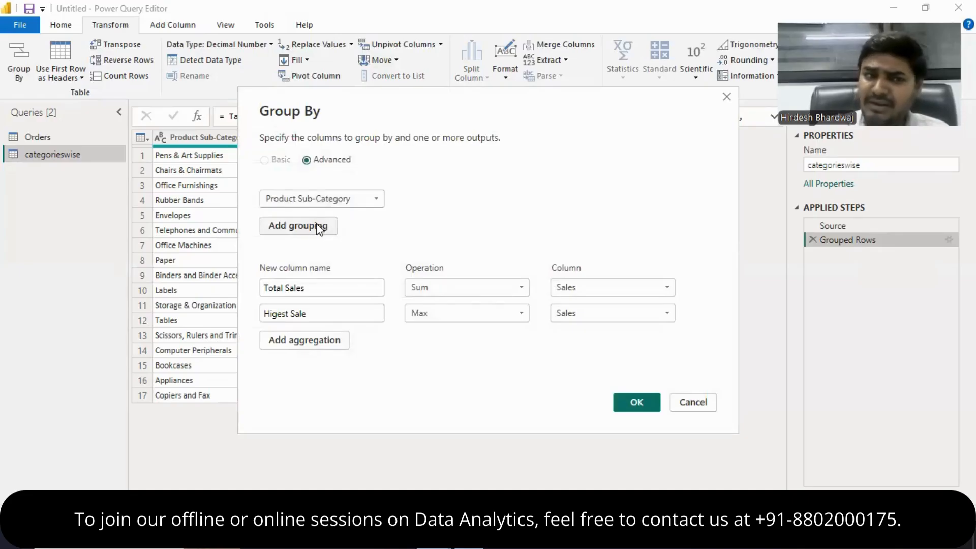
left_click(364, 200)
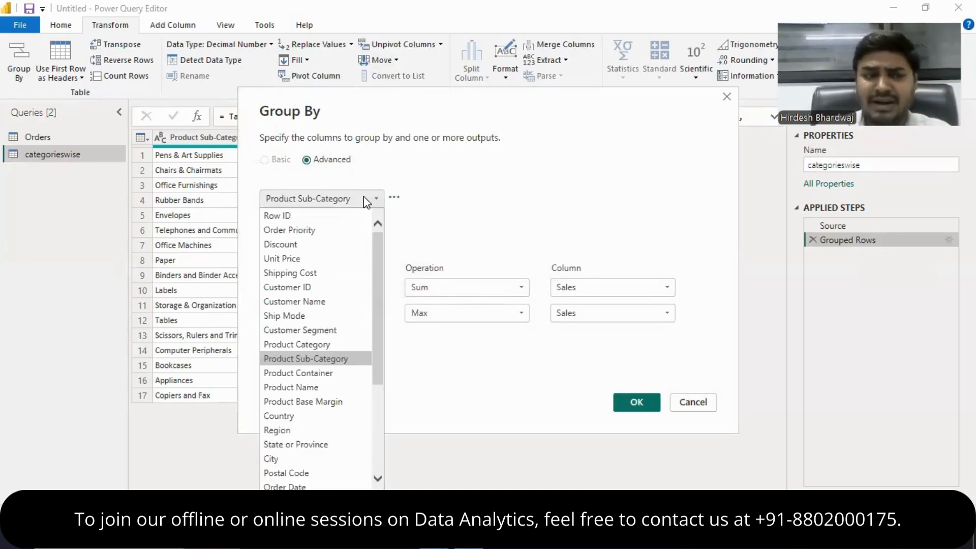
key("r")
key("Return")
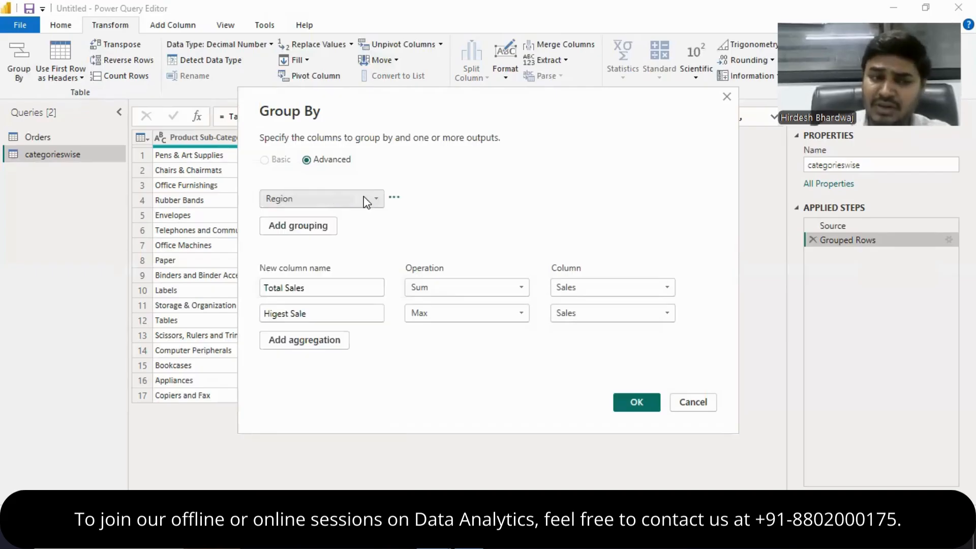
Add Product Sub-Category as the second grouping column and apply the grouping
left_click(322, 227)
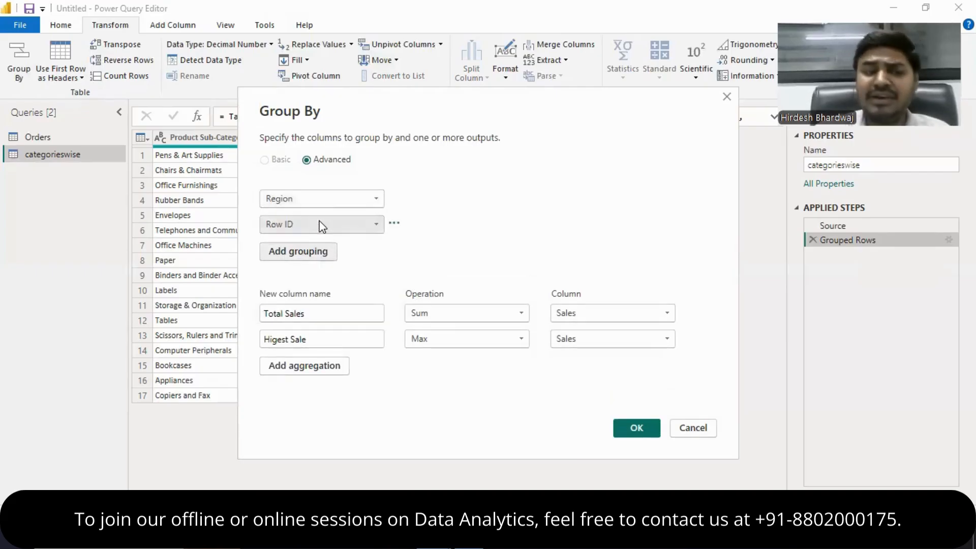
left_click(322, 227)
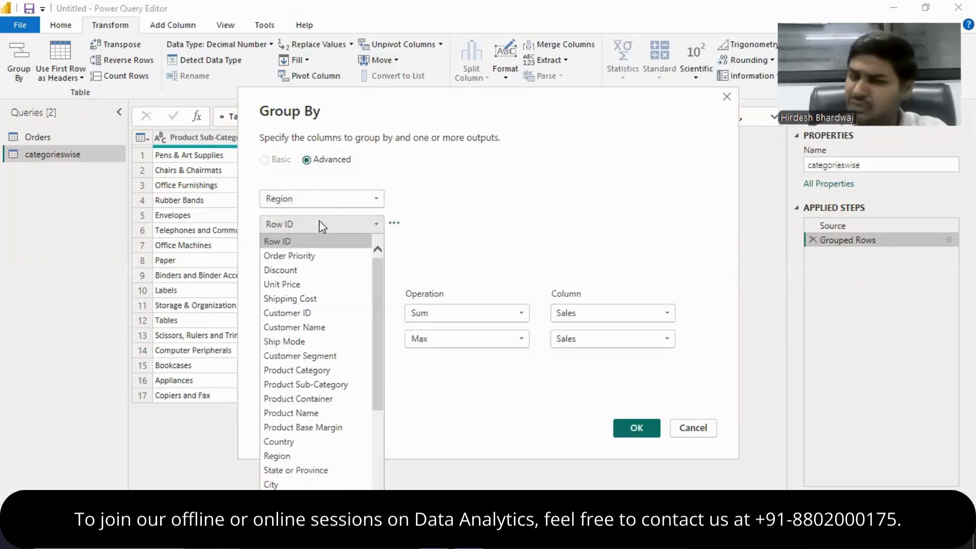
key("s")
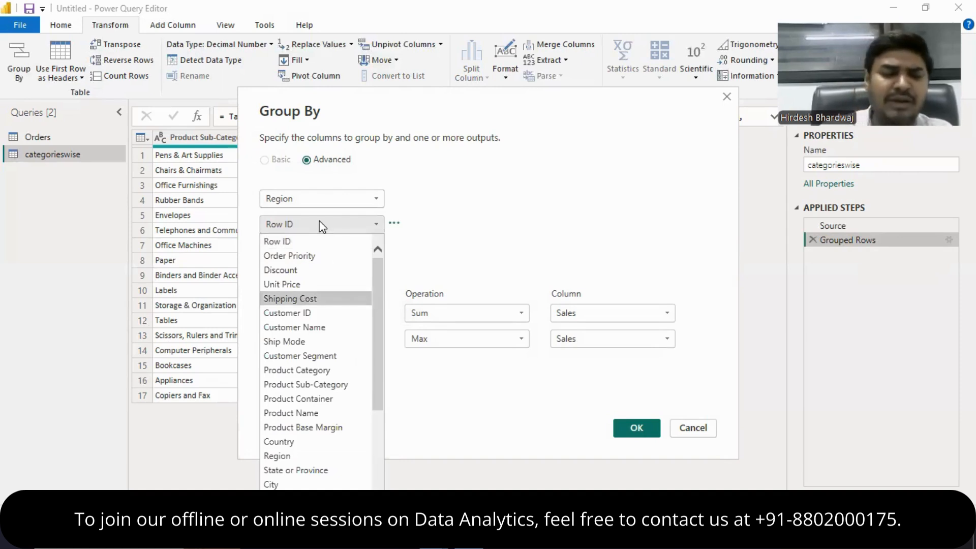
key("s")
key("Down")
key("Down")
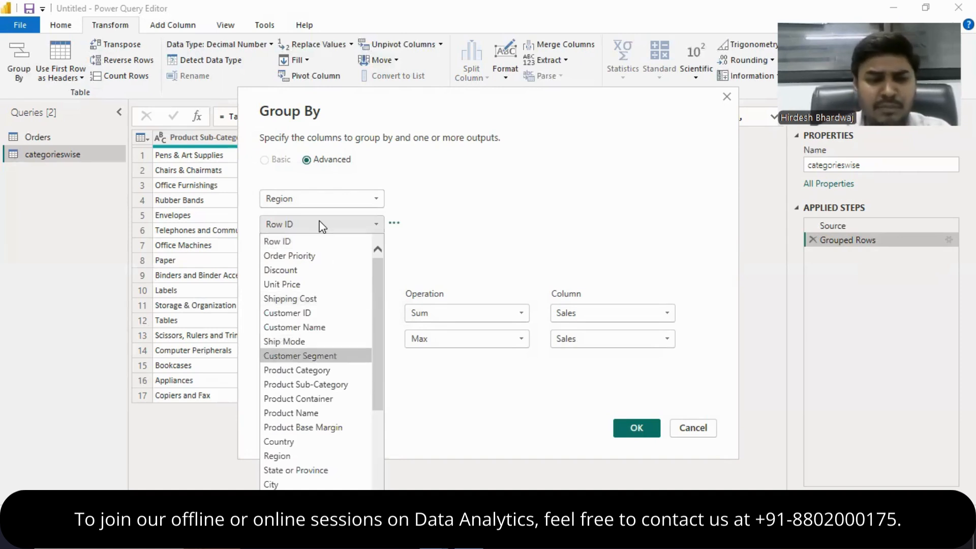
key("Down")
key("Return")
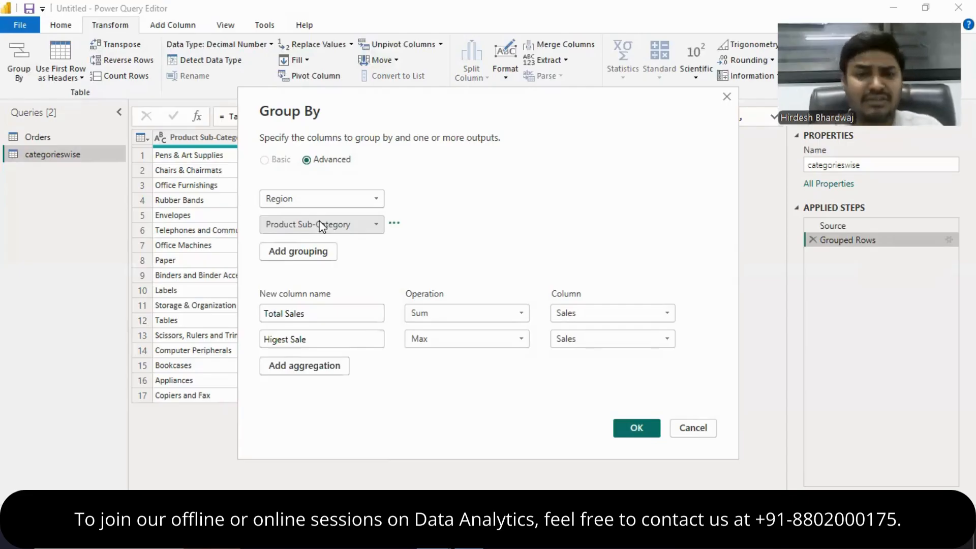
left_click(636, 427)
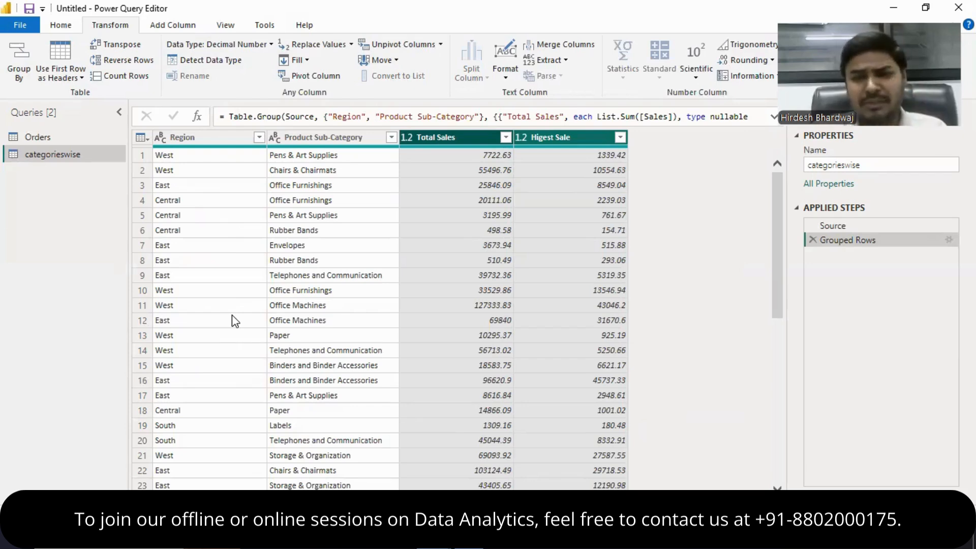
Sort the grouped table by Region in ascending order and check the first and last Central rows
left_click(259, 138)
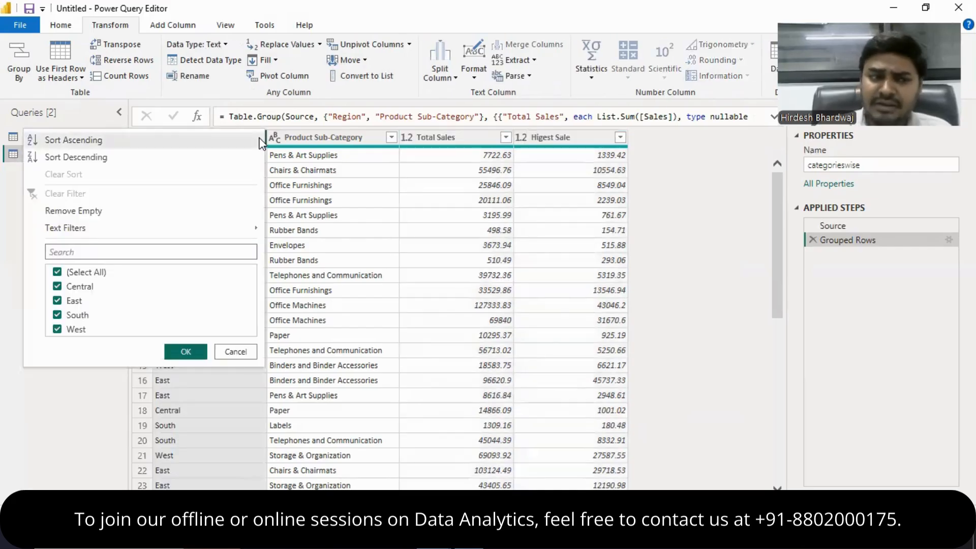
left_click(92, 147)
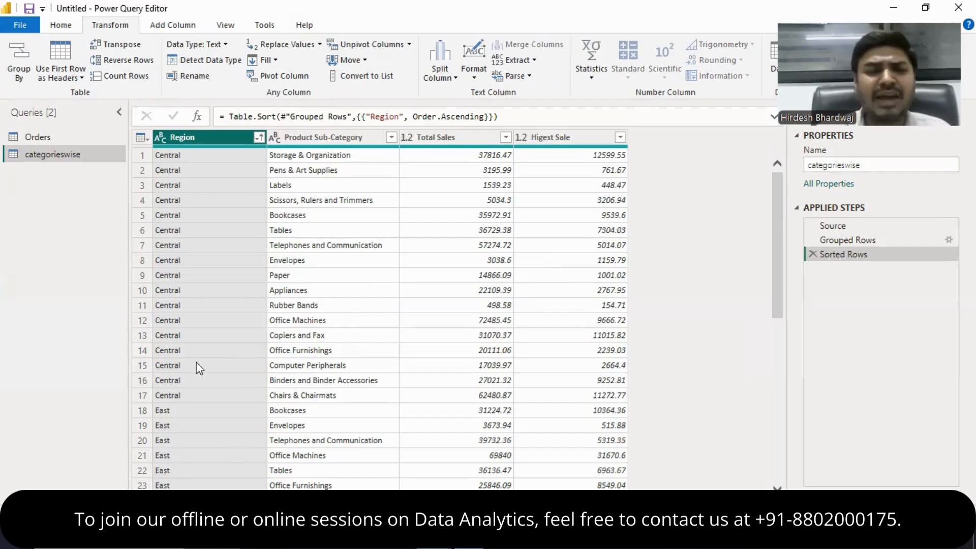
left_click(178, 155)
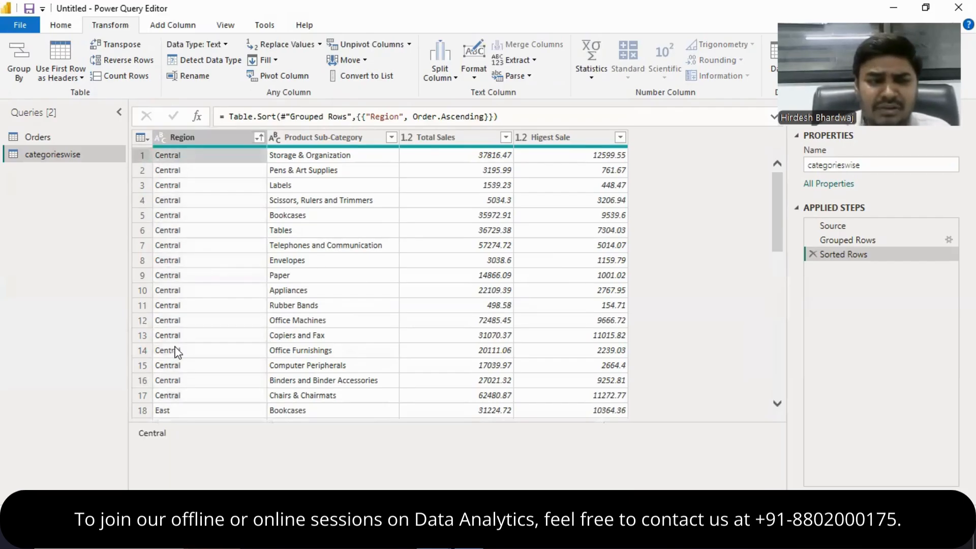
left_click(182, 396)
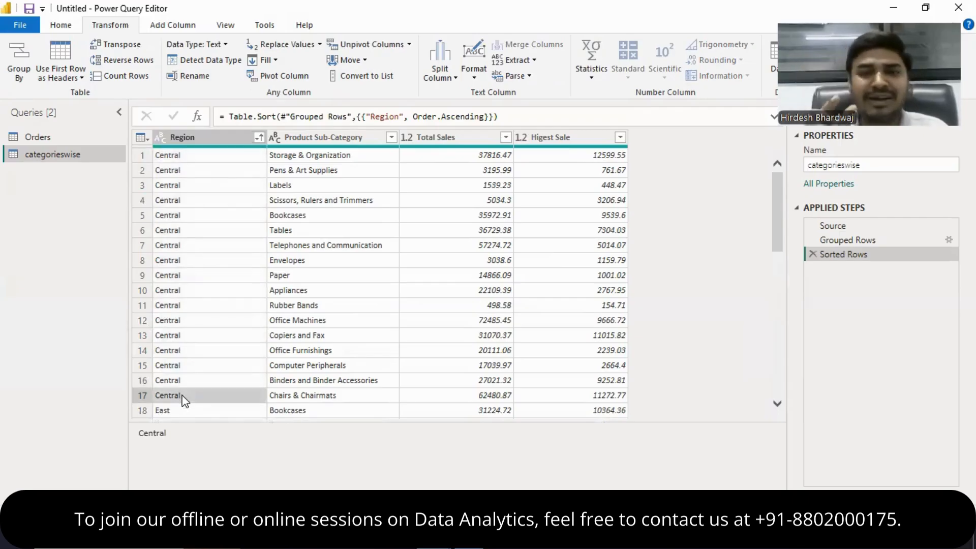